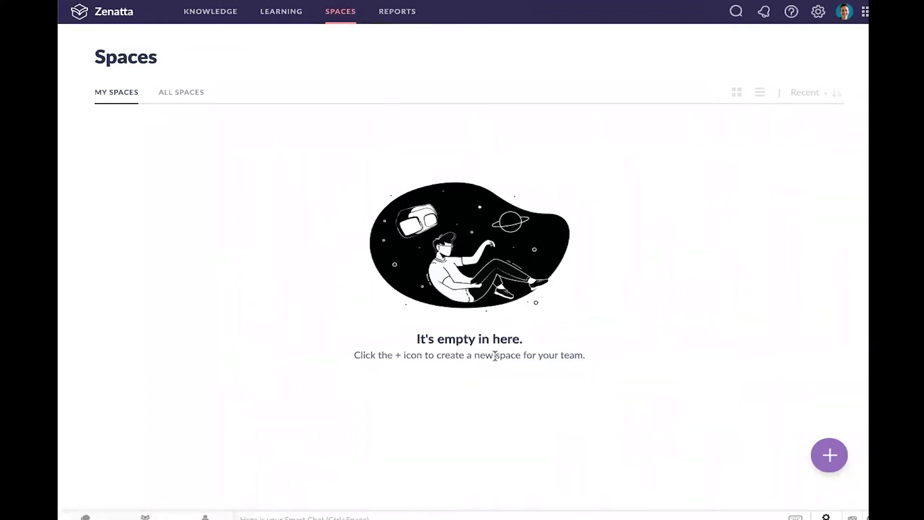
Open a blank Create Space form from the purple + menu.
left_click(828, 453)
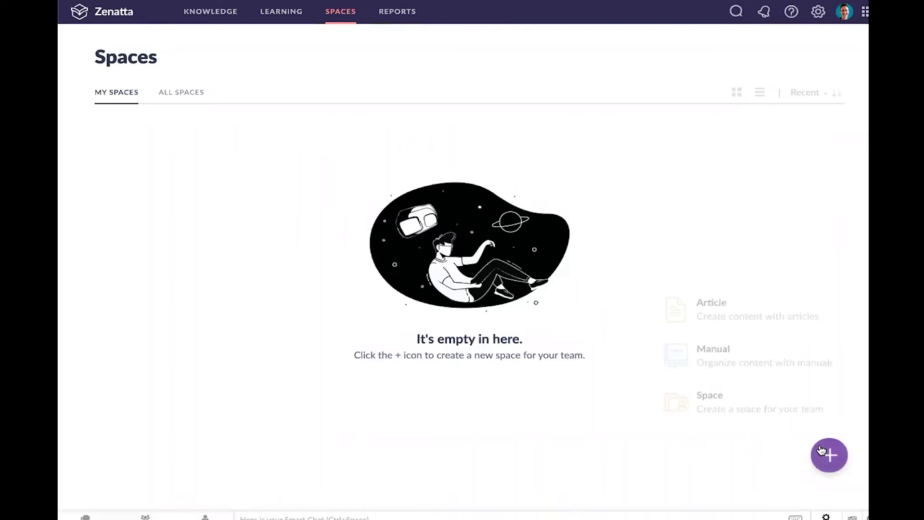
left_click(739, 412)
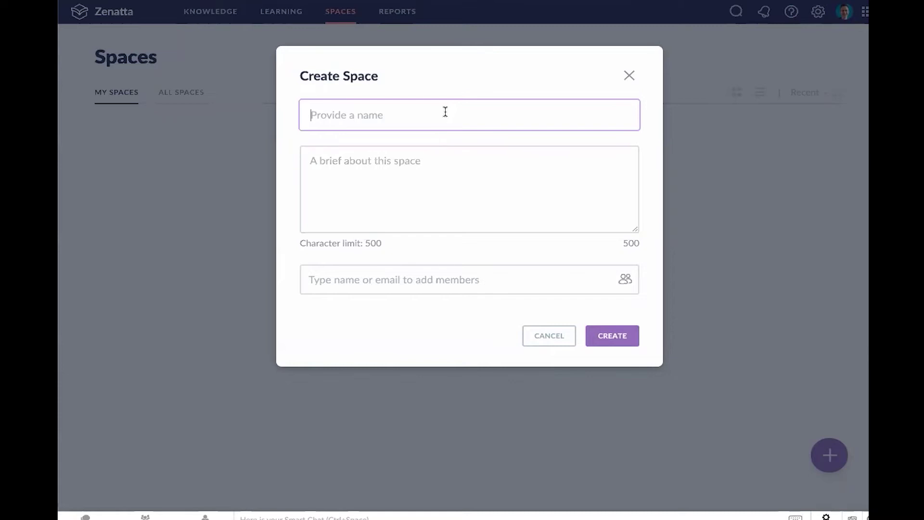
Name the space 'Web Services' and describe it as covering Web Development, SEO Management, and PPC Optimization.
type("Web Services")
left_click(468, 207)
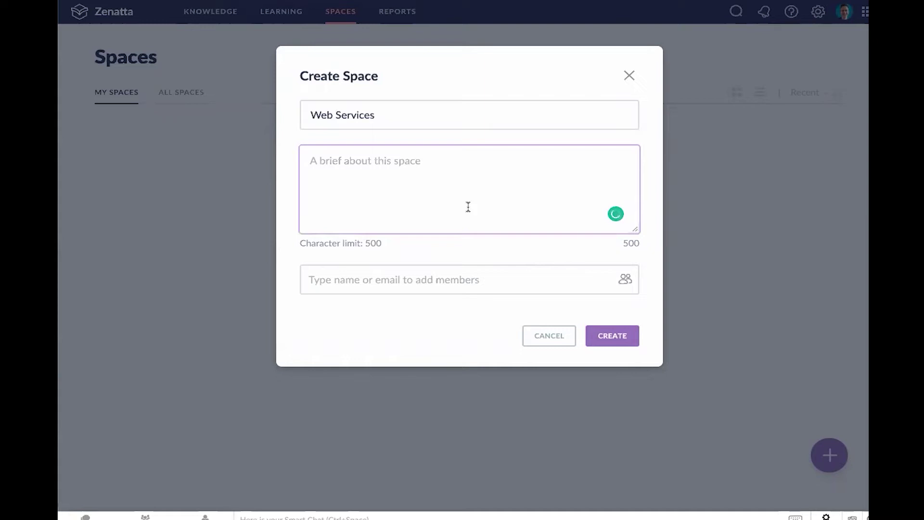
type("This spa")
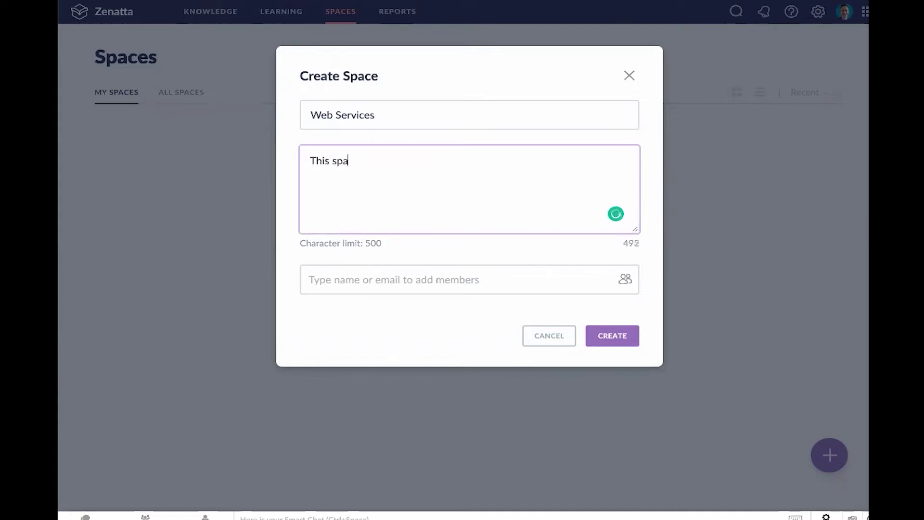
type("ce contains infor")
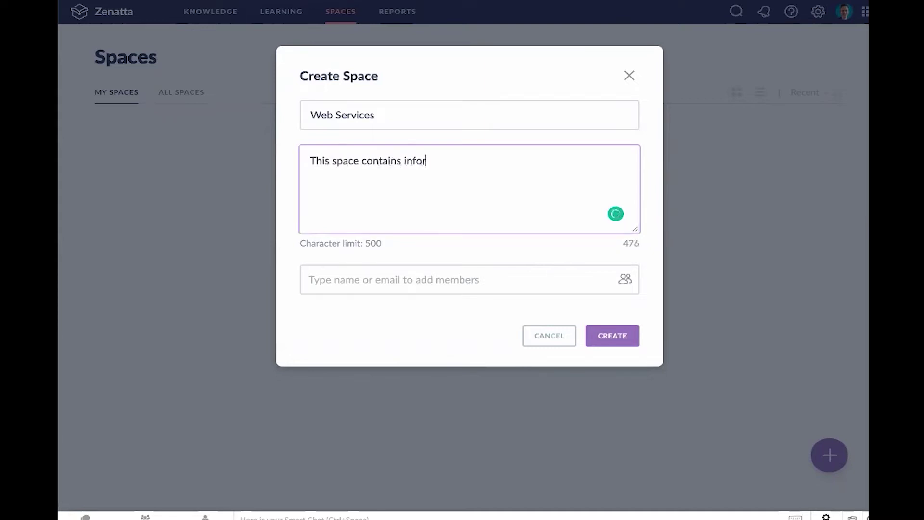
type("mation about")
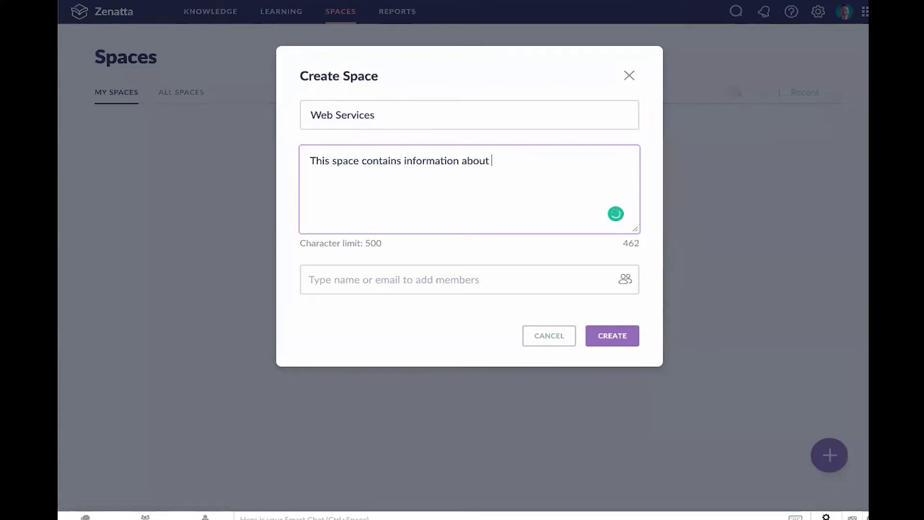
type(" Web Developmen")
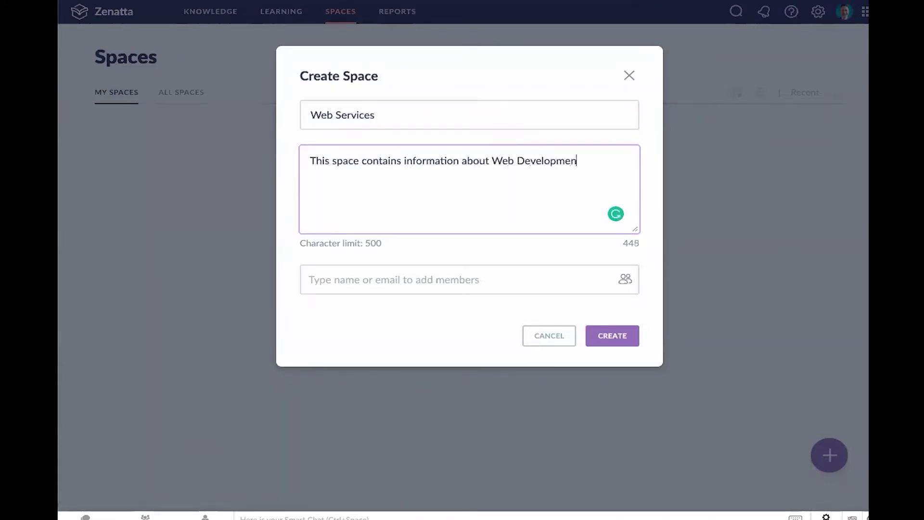
type("t, SEO mana")
key("BackSpace")
key("BackSpace")
key("BackSpace")
key("BackSpace")
key("BackSpace")
type("Management, and PPC")
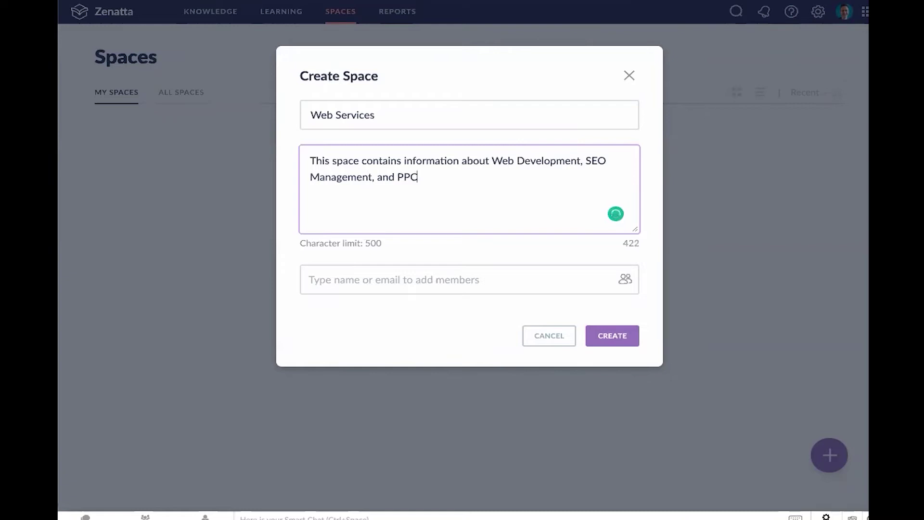
type(" Optimization")
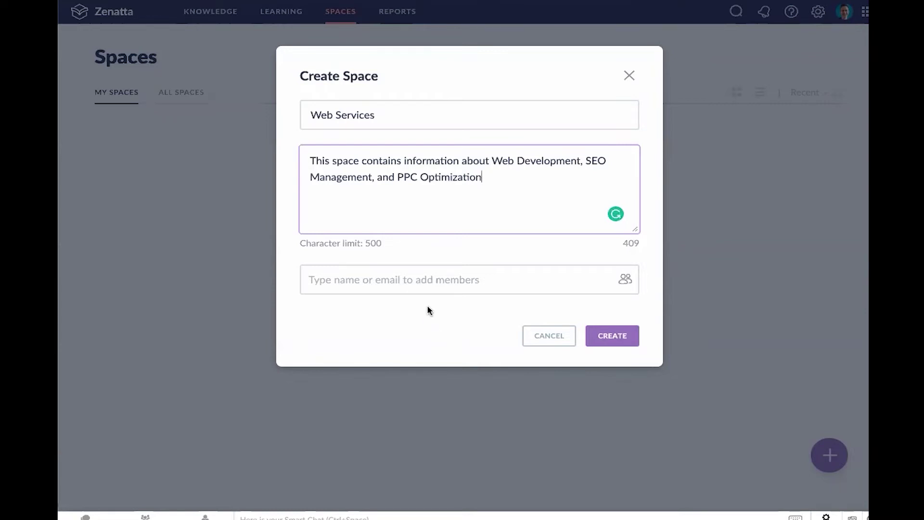
Search for and add two teammates as members, then create the Web Services space.
left_click(425, 284)
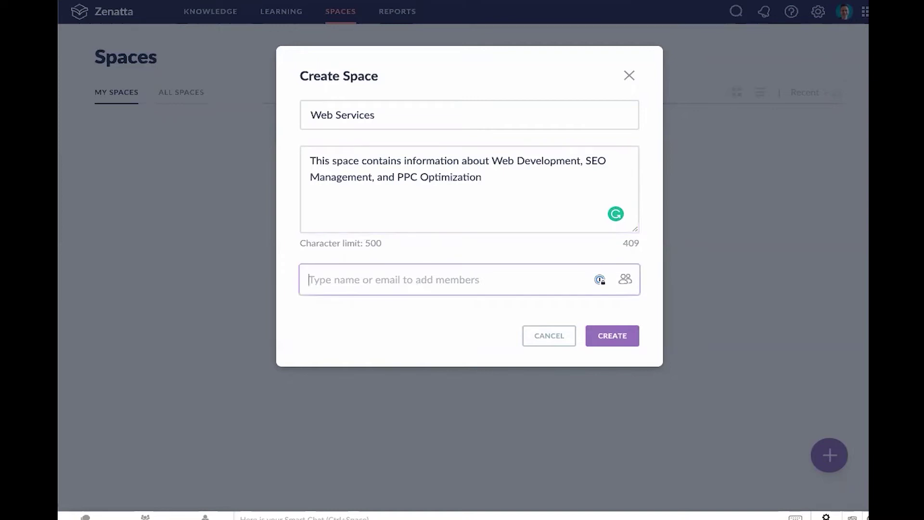
type("wayne")
left_click(420, 304)
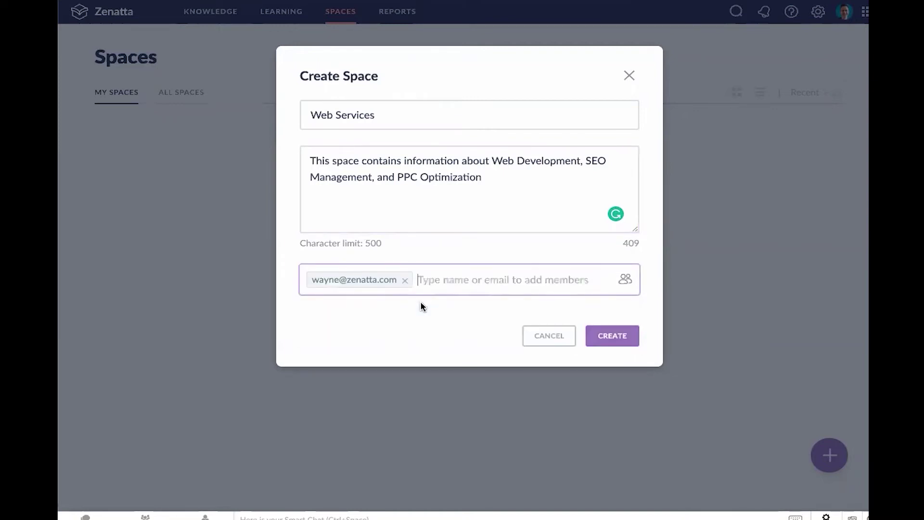
left_click(441, 283)
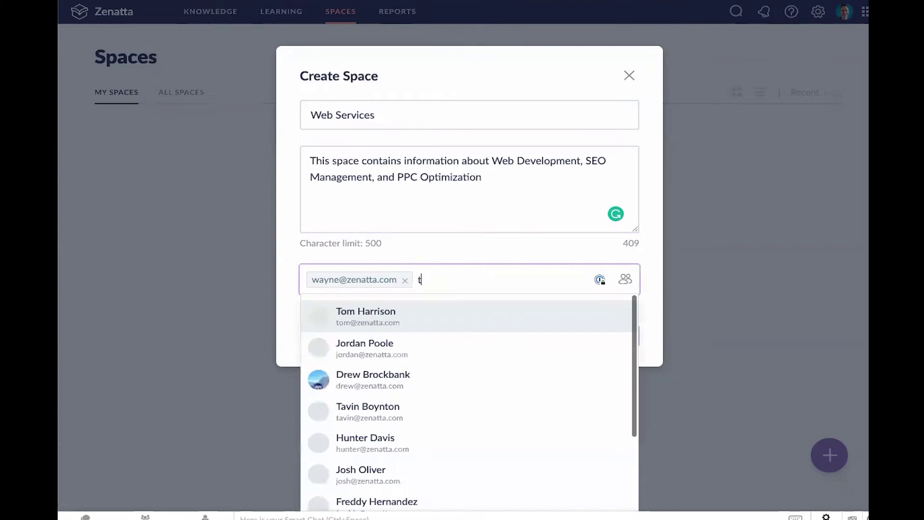
type("tavin")
left_click(428, 315)
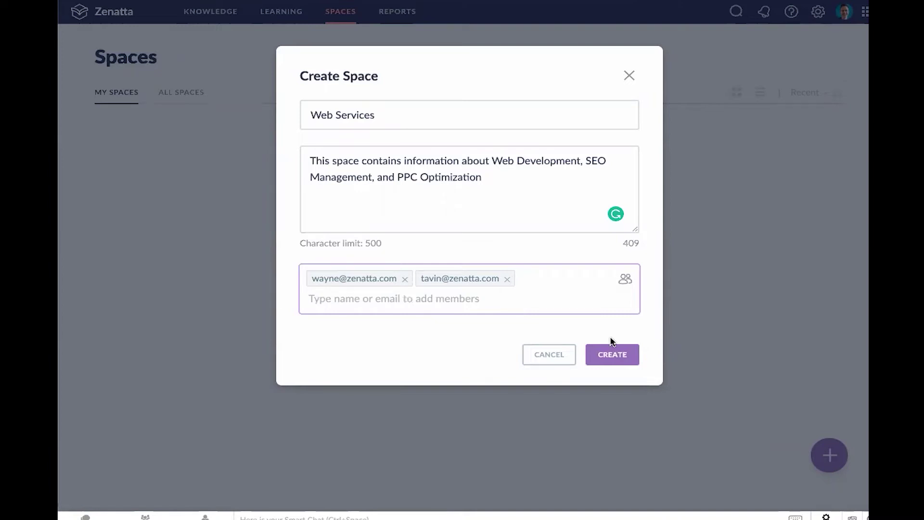
left_click(609, 353)
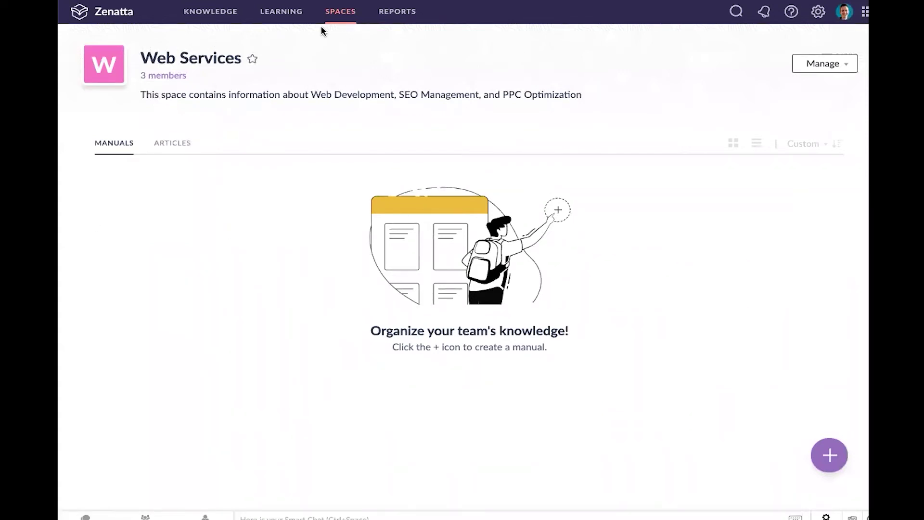
left_click(345, 16)
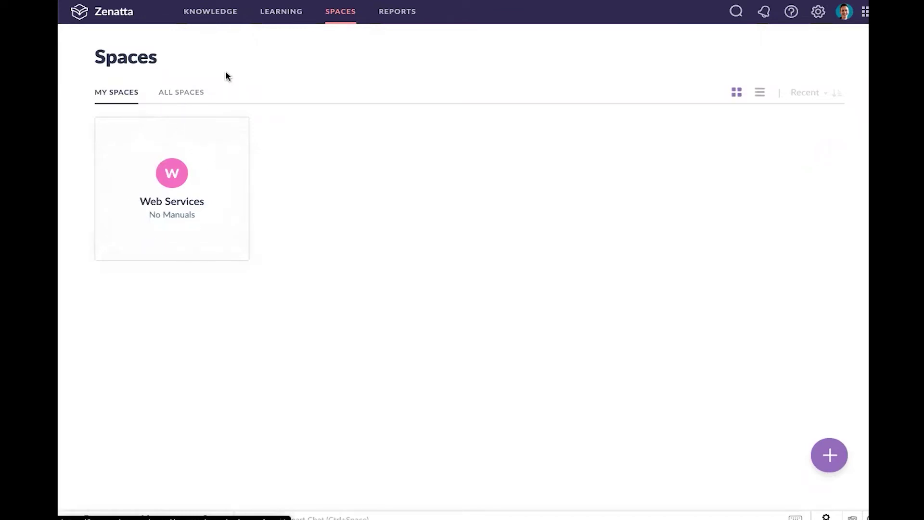
left_click(179, 93)
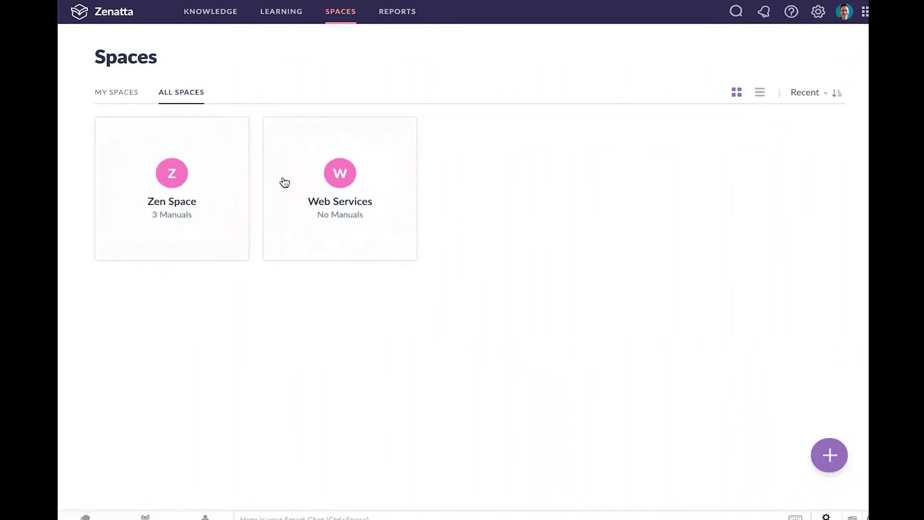
left_click(354, 198)
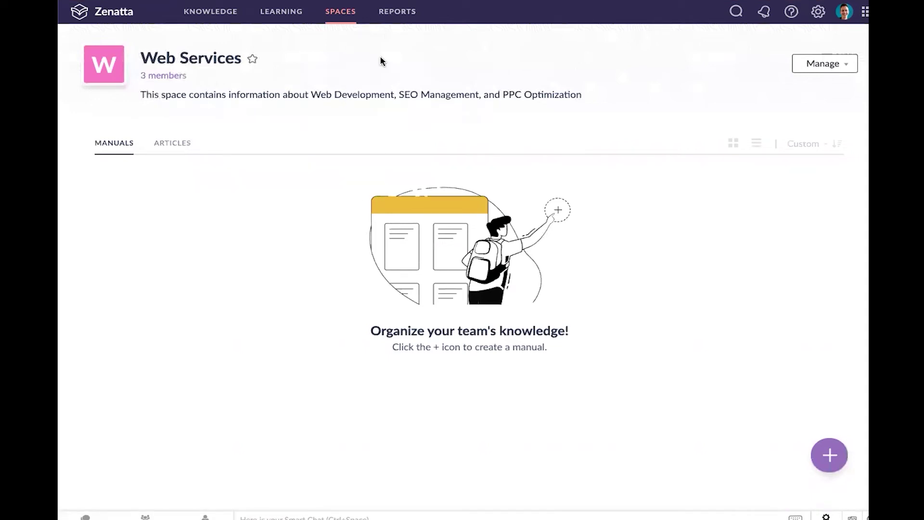
Add one more teammate through Manage Members, bringing Web Services to 4 members.
left_click(826, 65)
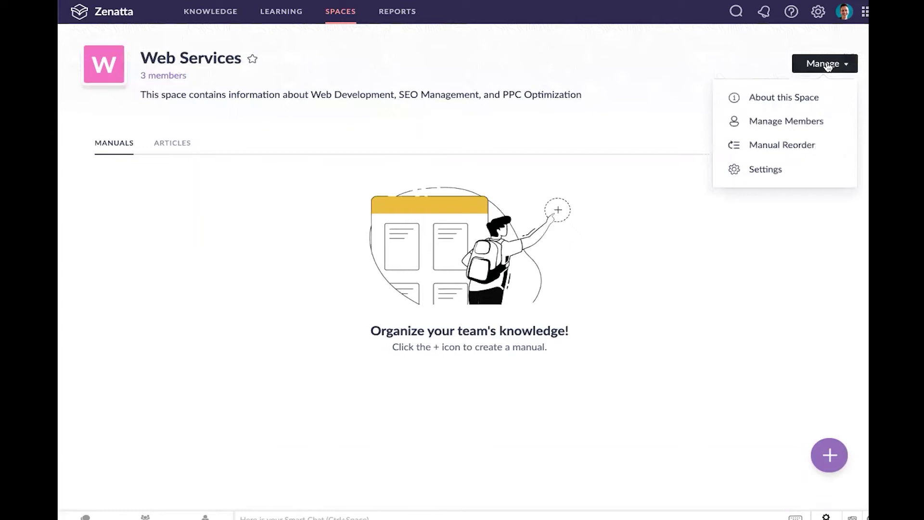
left_click(801, 129)
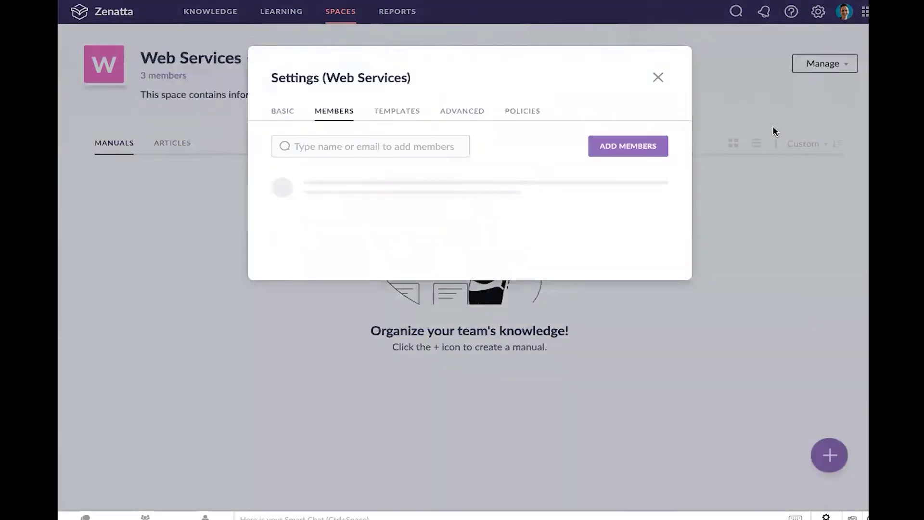
left_click(628, 146)
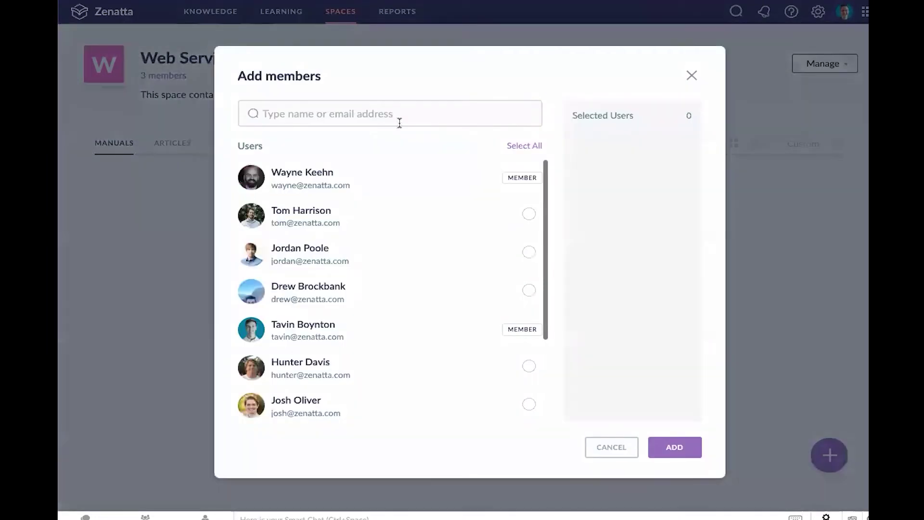
scroll(393, 275, "down", 5)
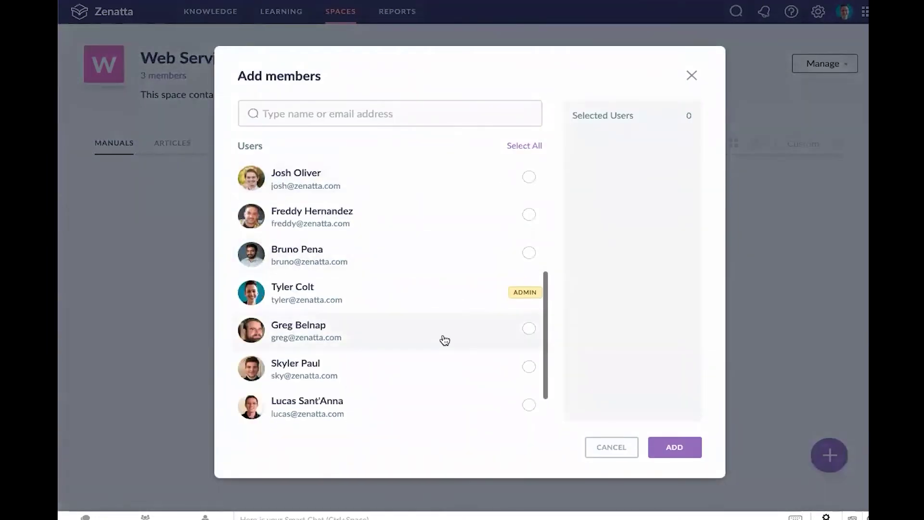
scroll(444, 340, "down", 1)
left_click(439, 407)
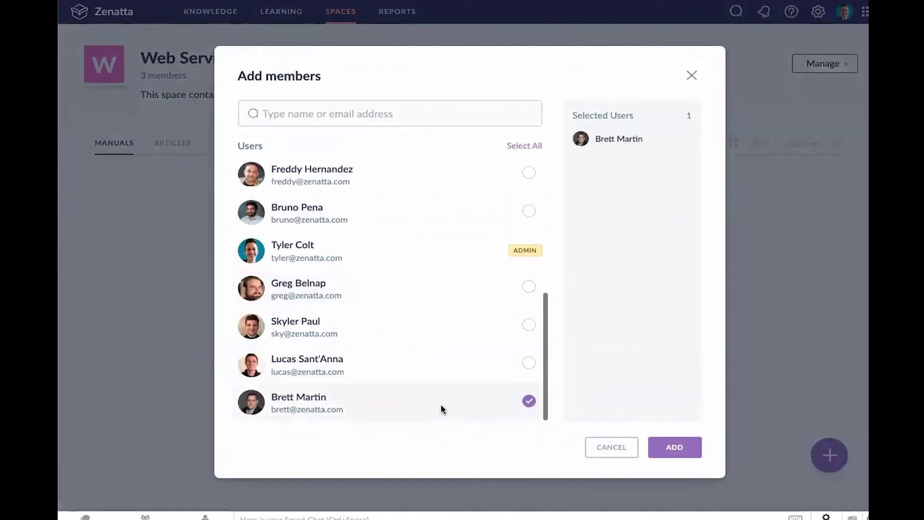
left_click(674, 446)
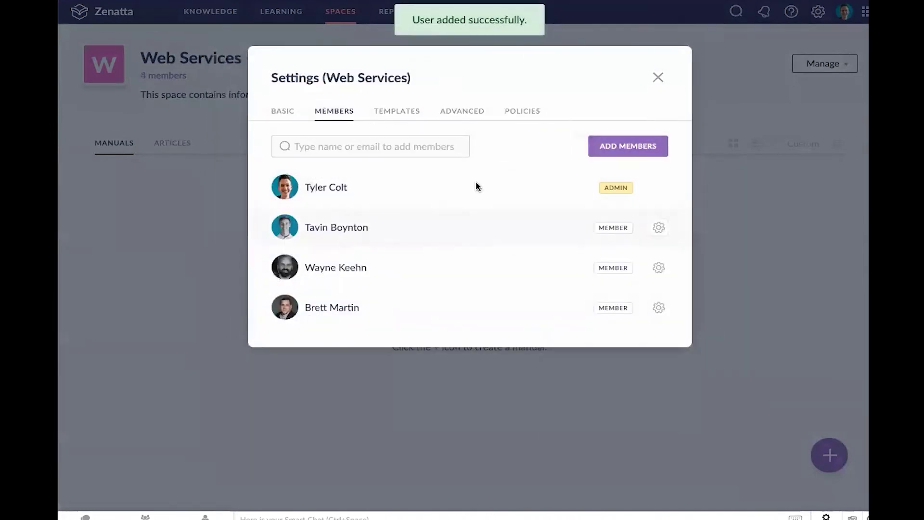
Browse the Basic, Templates, Advanced and Policies settings, then list users allowed to create manuals.
left_click(280, 111)
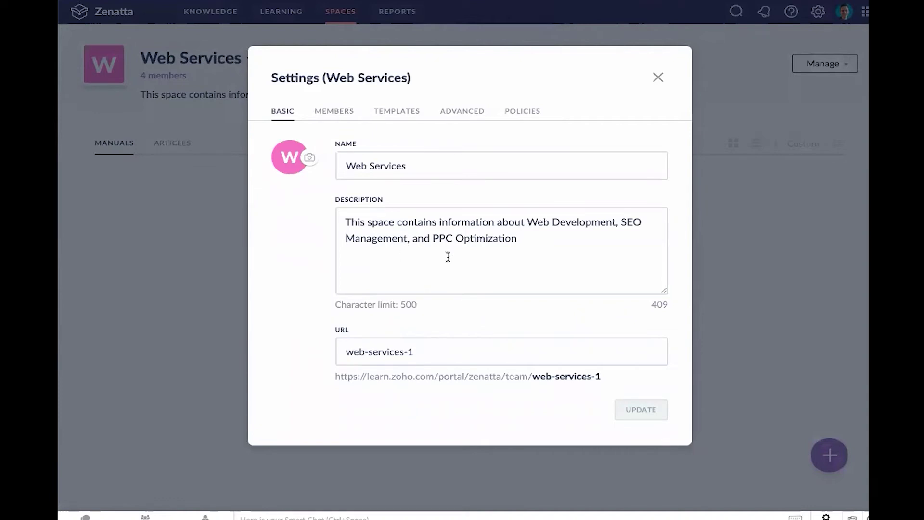
left_click(407, 112)
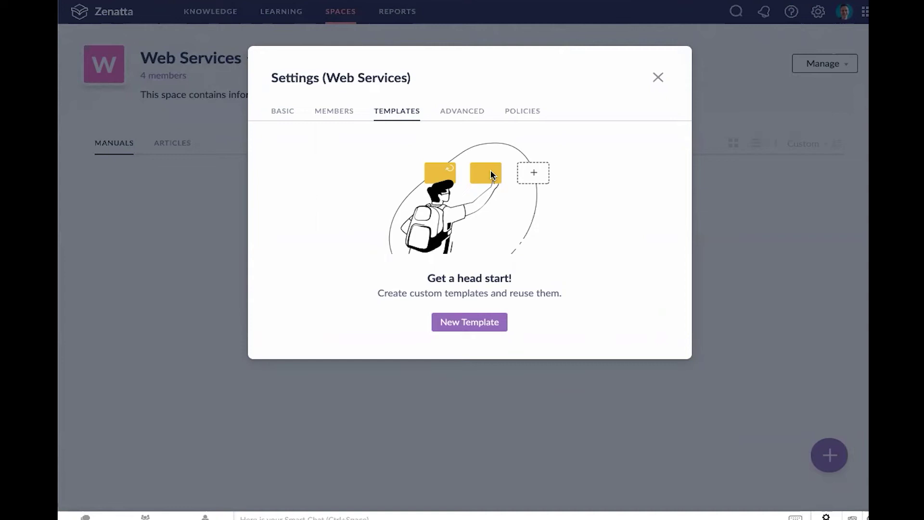
left_click(447, 104)
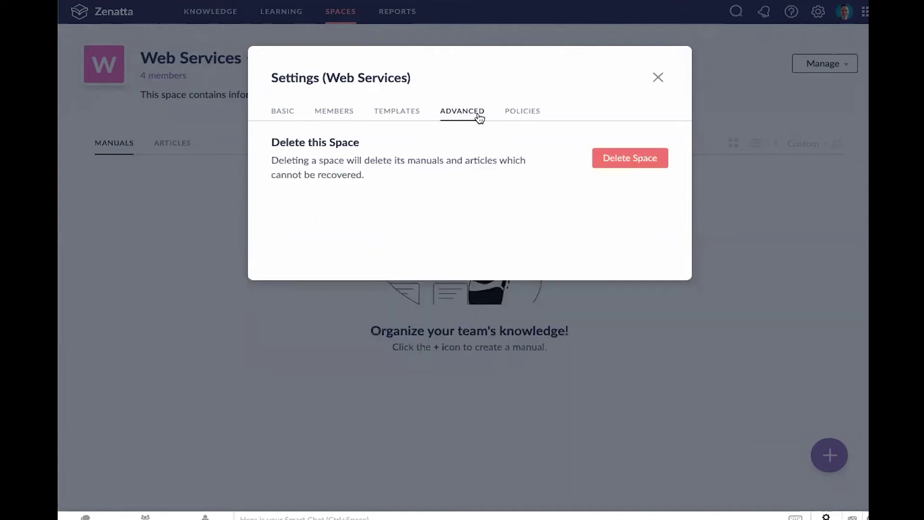
left_click(529, 112)
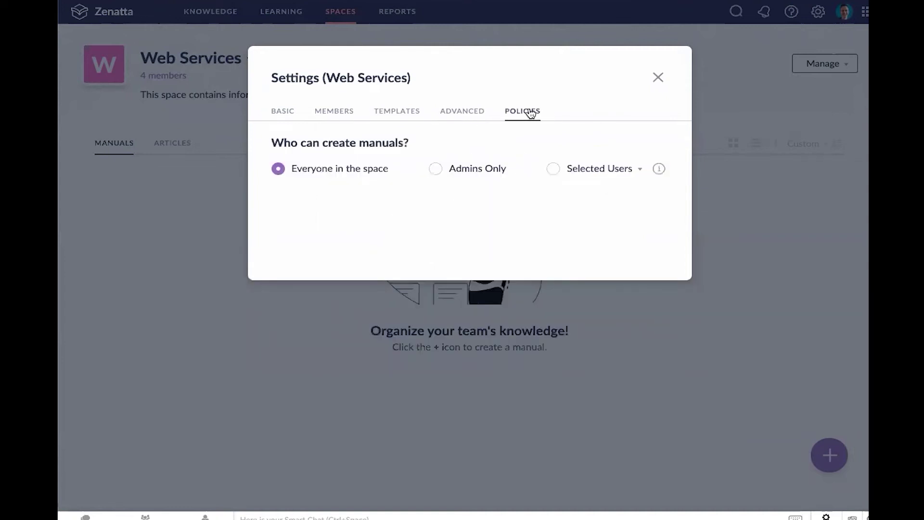
left_click_drag(268, 140, 414, 143)
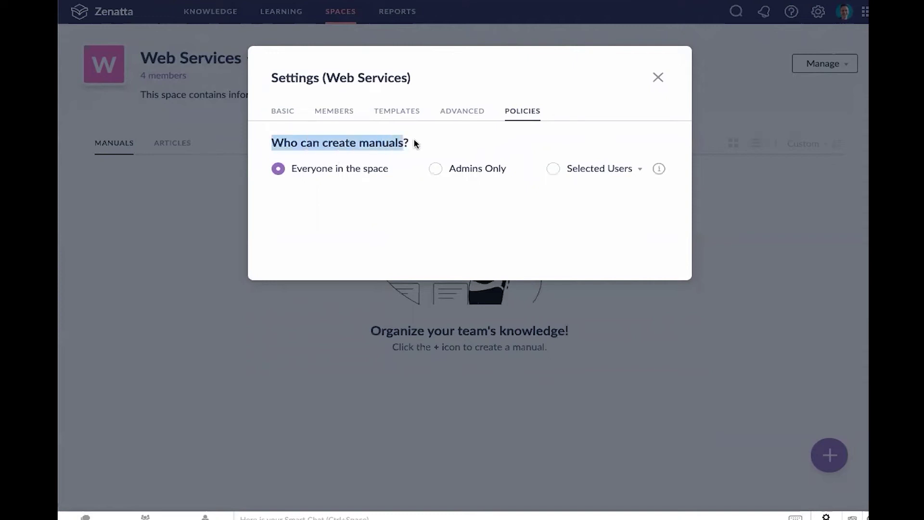
left_click(414, 142)
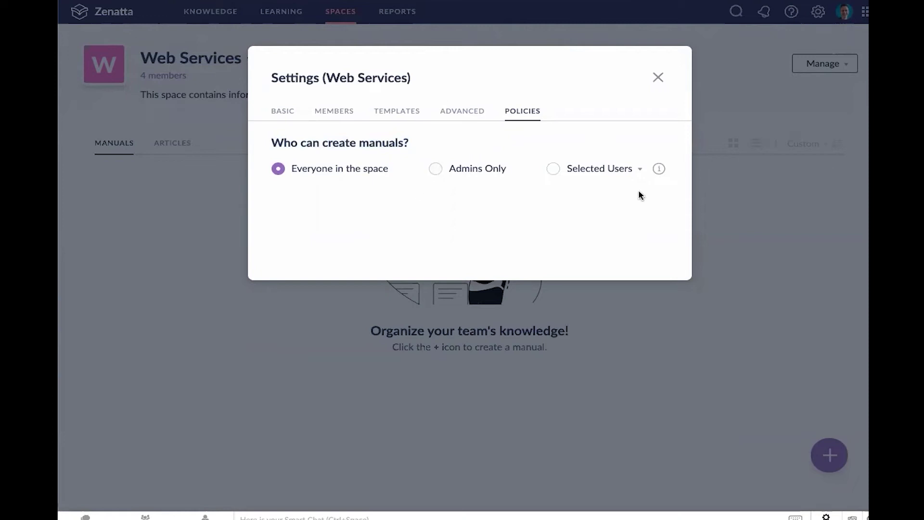
left_click(640, 170)
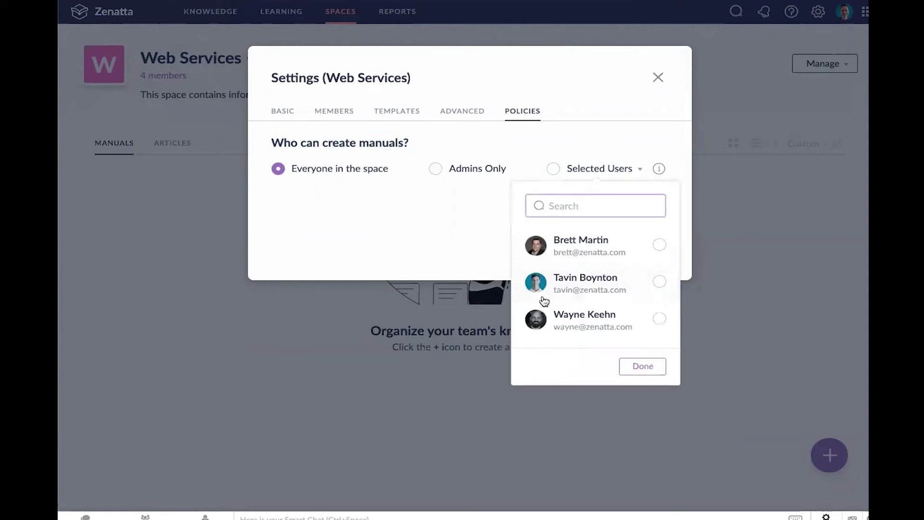
Dismiss the user picker, close the Web Services settings, and review the space description.
left_click(436, 239)
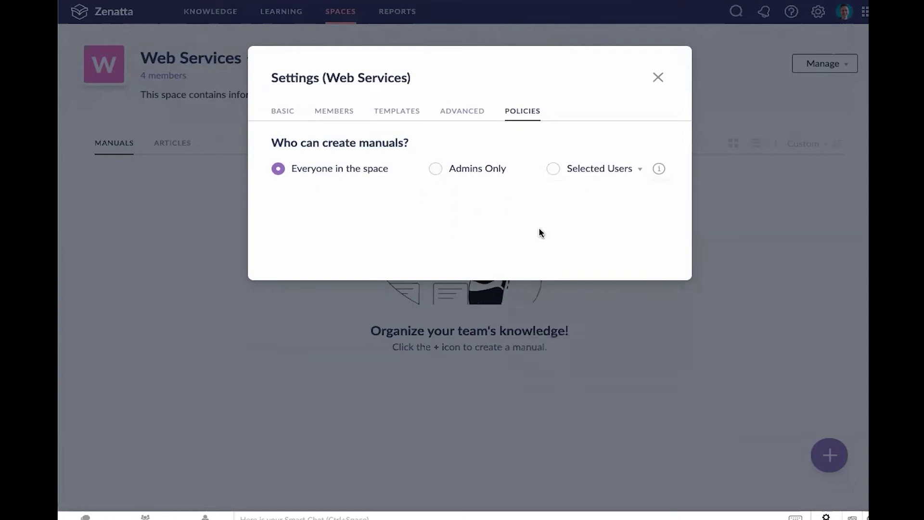
left_click(658, 78)
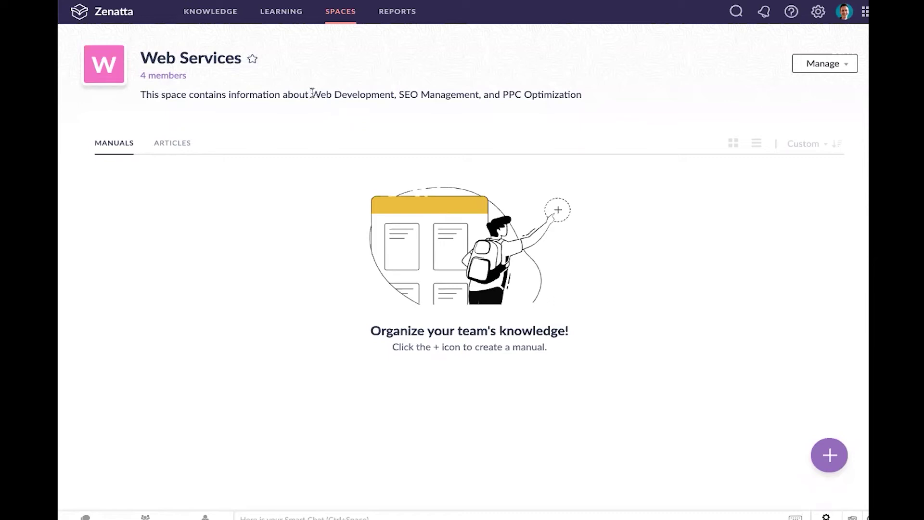
left_click_drag(311, 94, 393, 94)
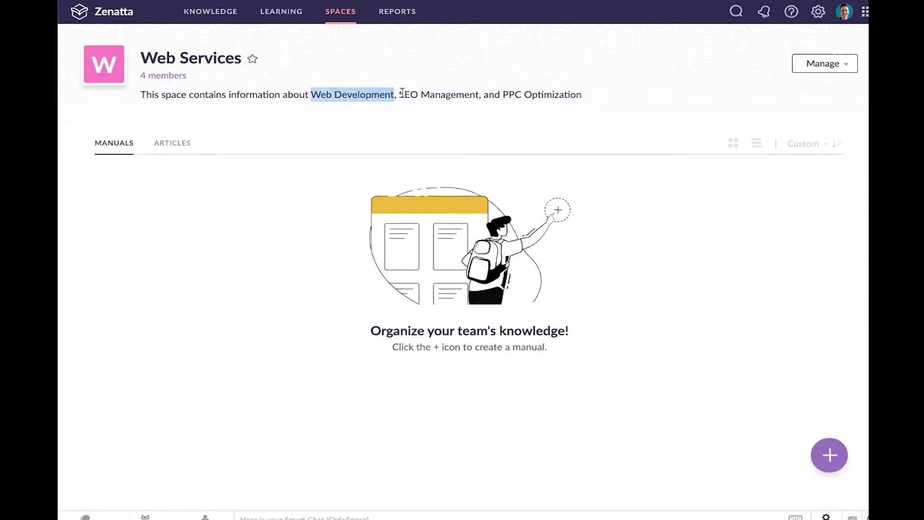
left_click(401, 94)
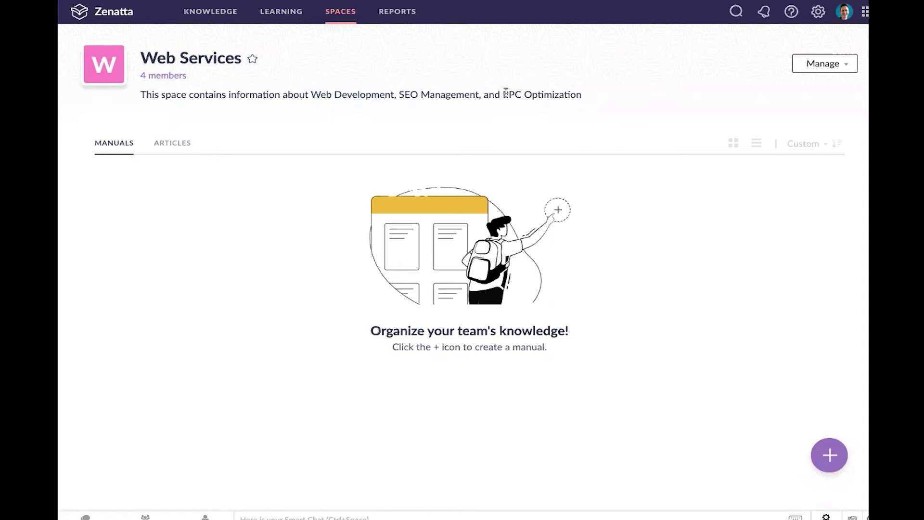
triple_click(567, 92)
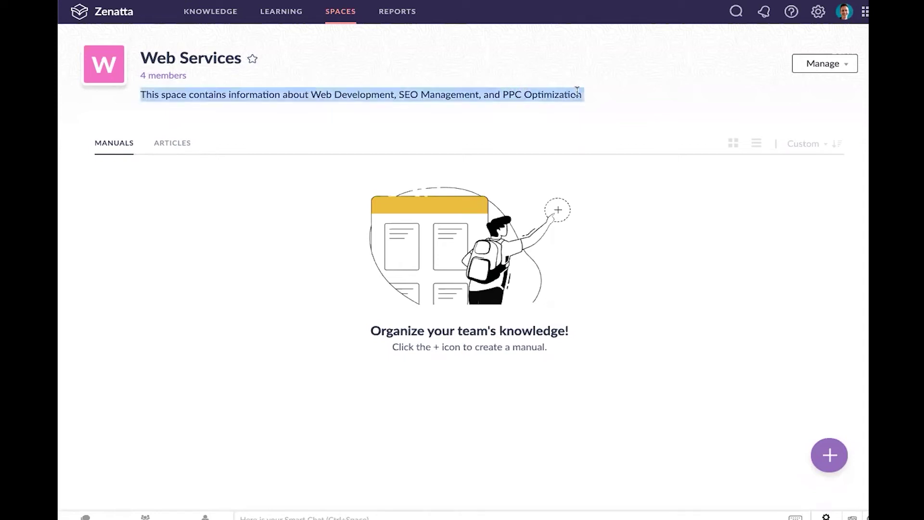
left_click(593, 96)
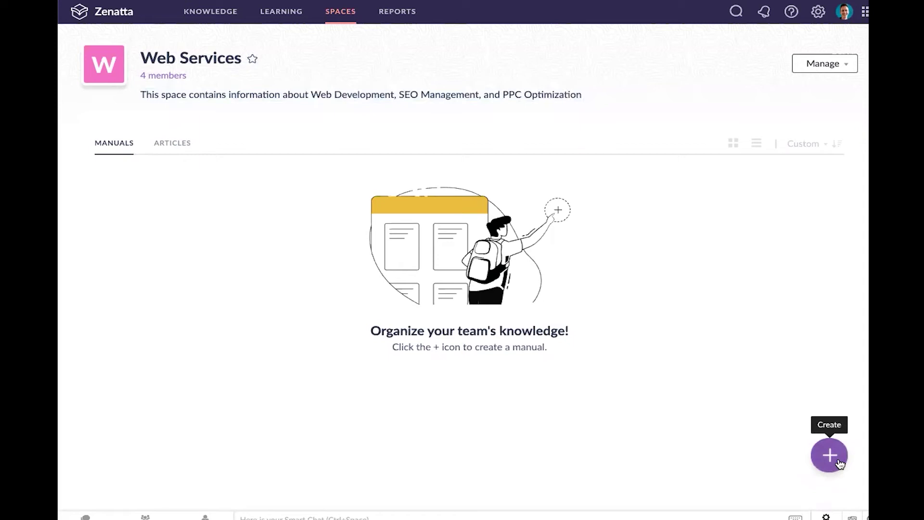
Create a 'Web Development' manual in Web Services describing optimal WordPress development practices.
left_click(840, 462)
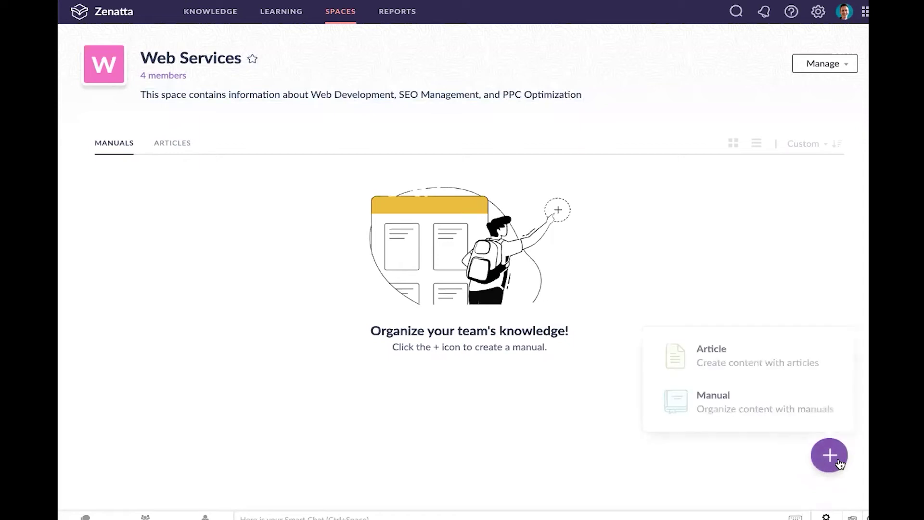
left_click(749, 411)
type("We")
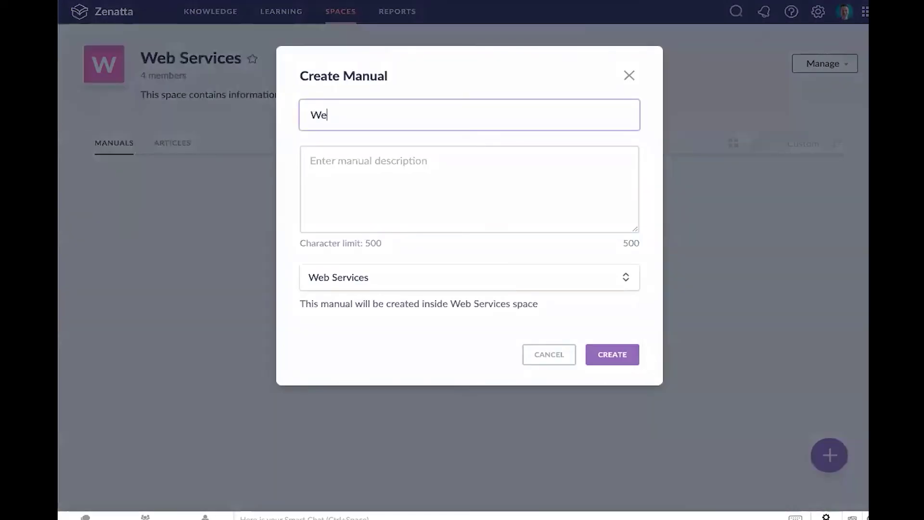
type("b Development")
left_click(424, 197)
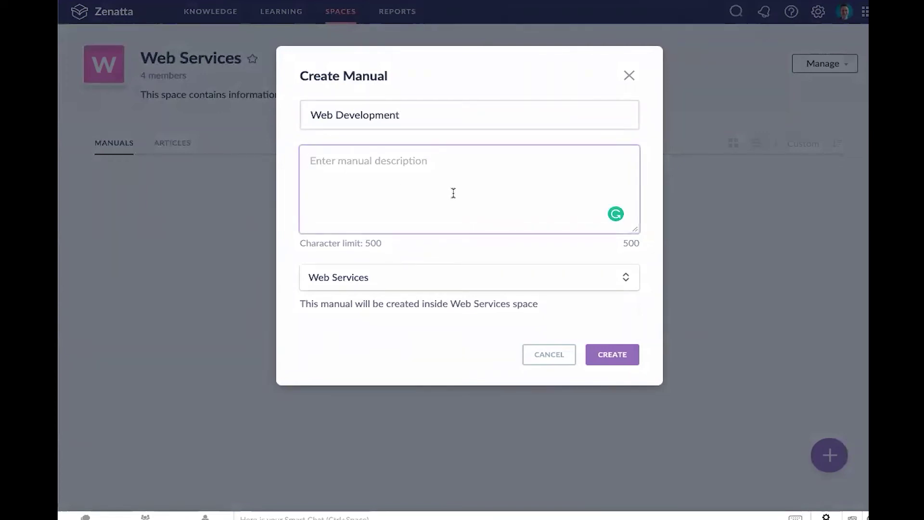
type("This m")
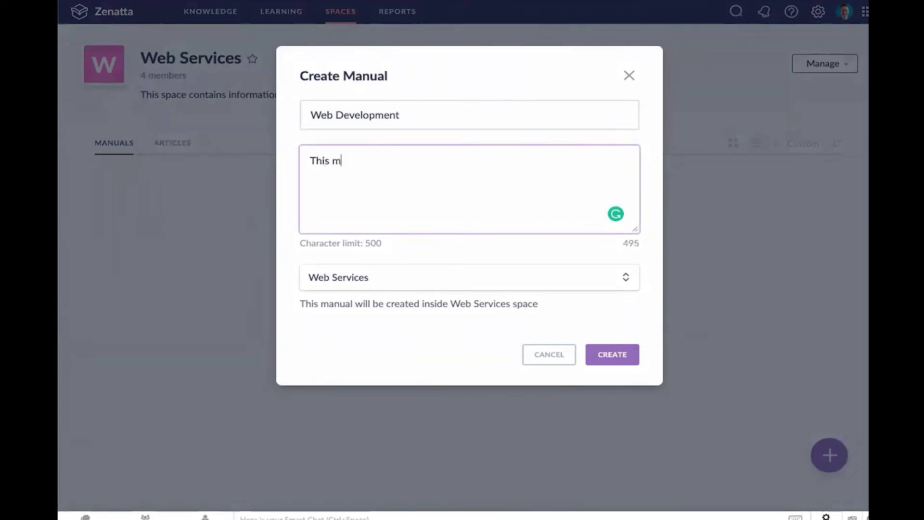
type("anual contains our ")
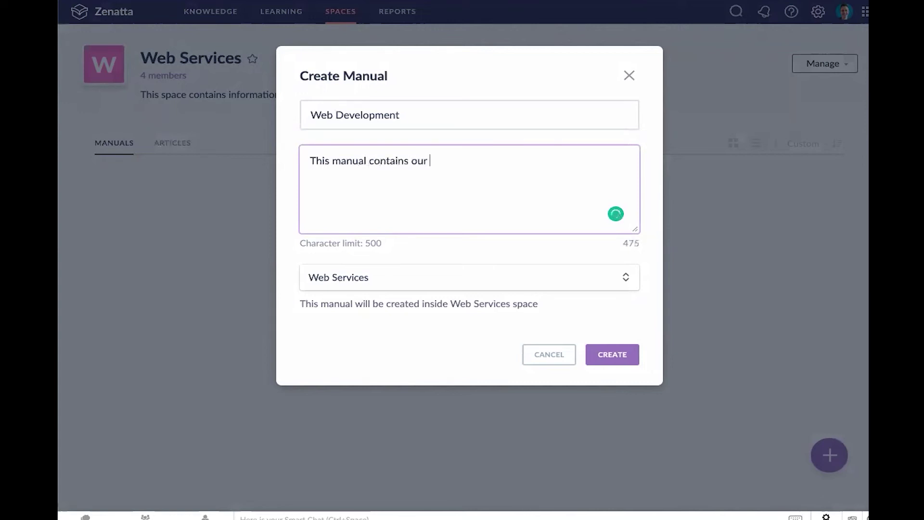
type("guide for optima")
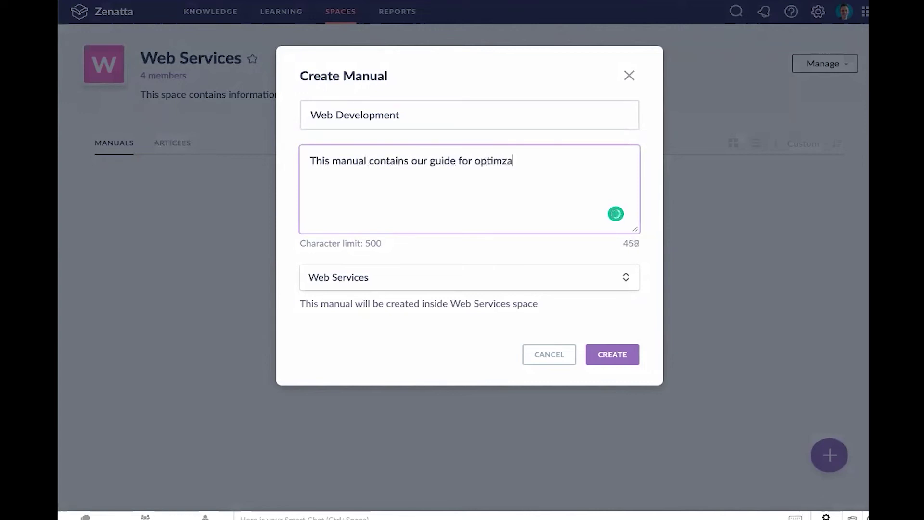
type("l Wordpress d")
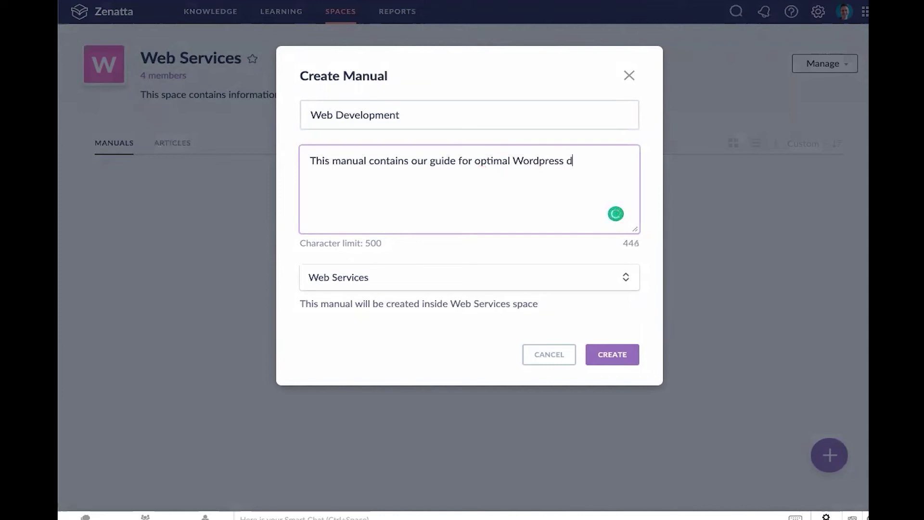
type("evelopment practices")
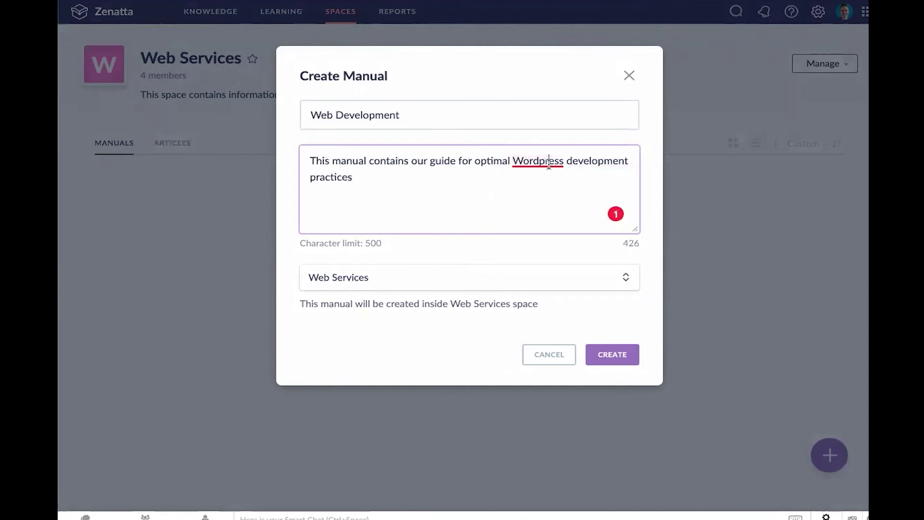
mouse_move(551, 166)
left_click(534, 197)
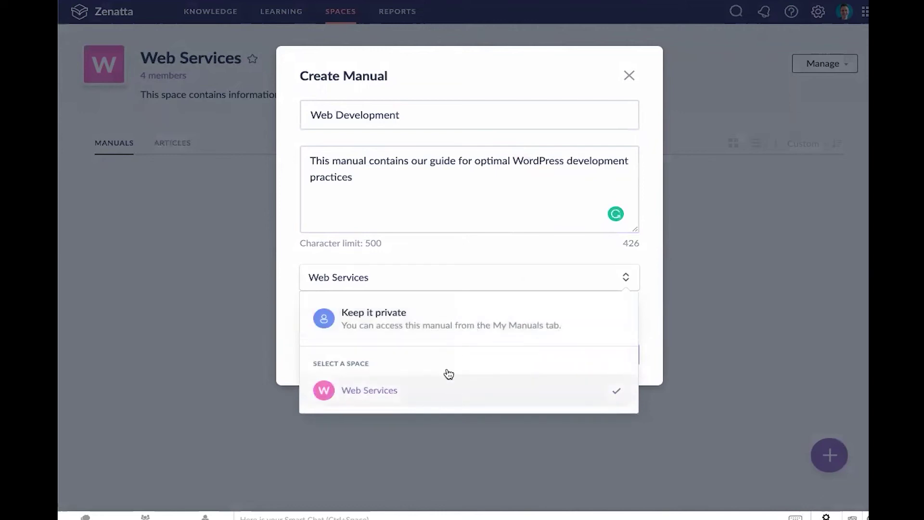
left_click(486, 273)
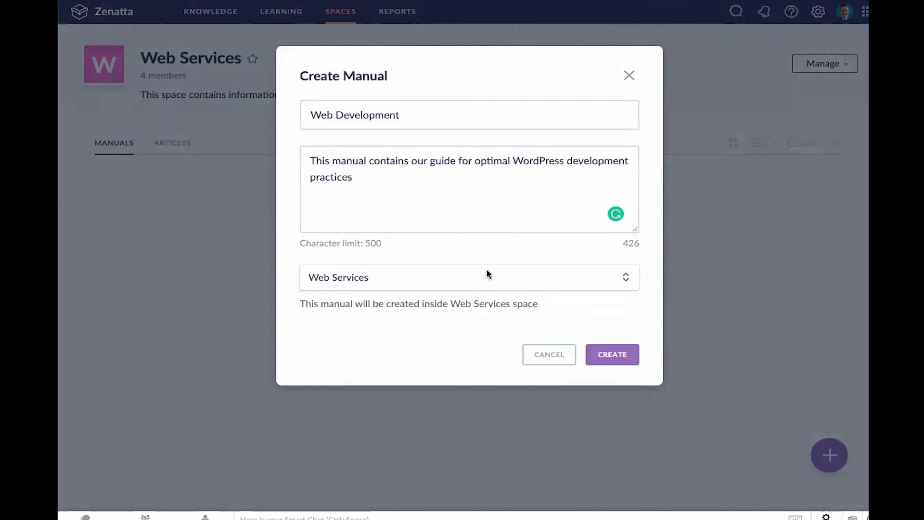
left_click(610, 353)
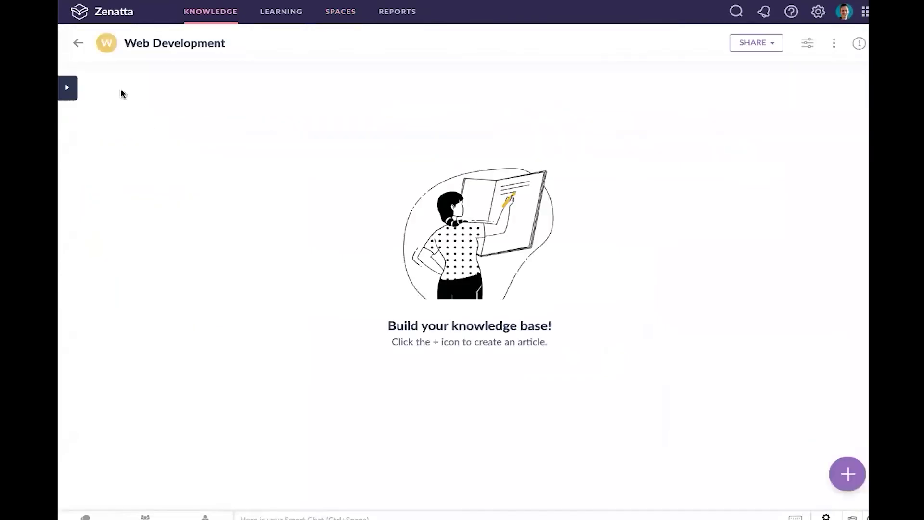
Return to the Web Services space and highlight SEO Management and PPC Optimization in its description.
left_click(79, 43)
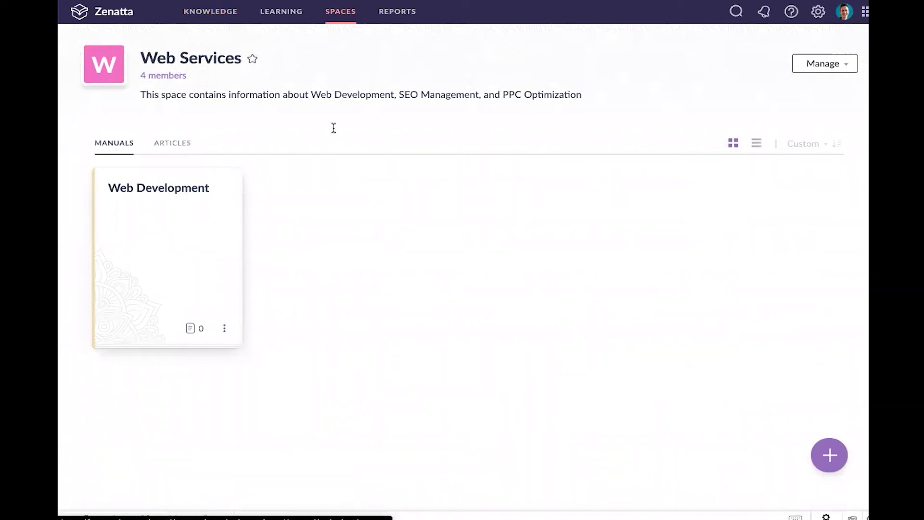
left_click_drag(400, 95, 582, 95)
left_click(500, 95)
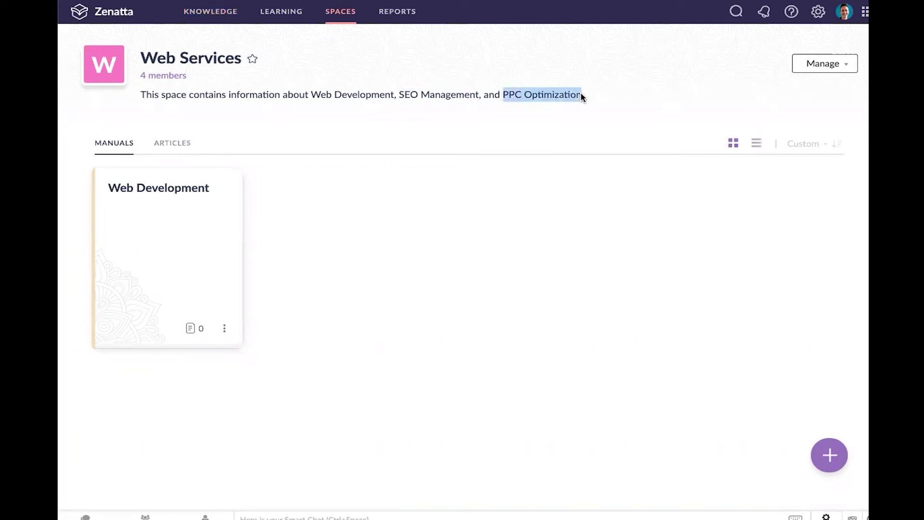
left_click(581, 94)
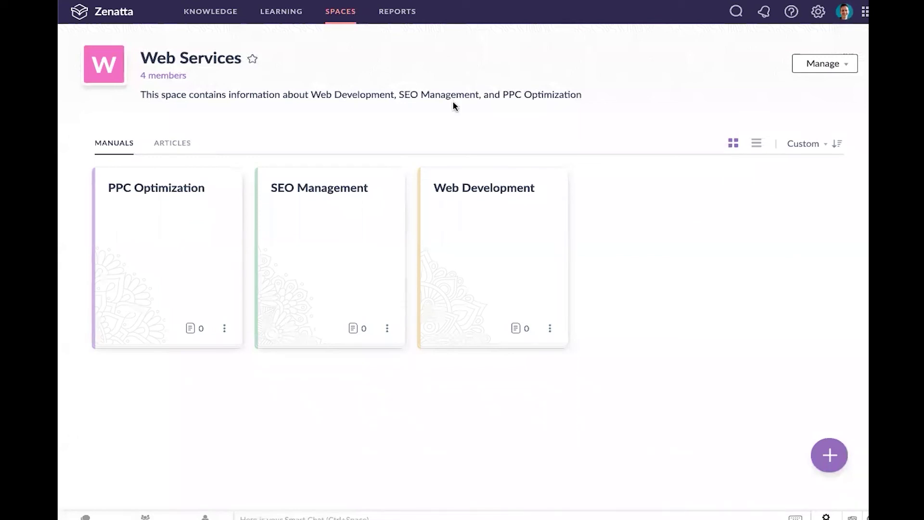
Show the manuals in List View and open the PPC Optimization manual's options menu.
left_click(756, 147)
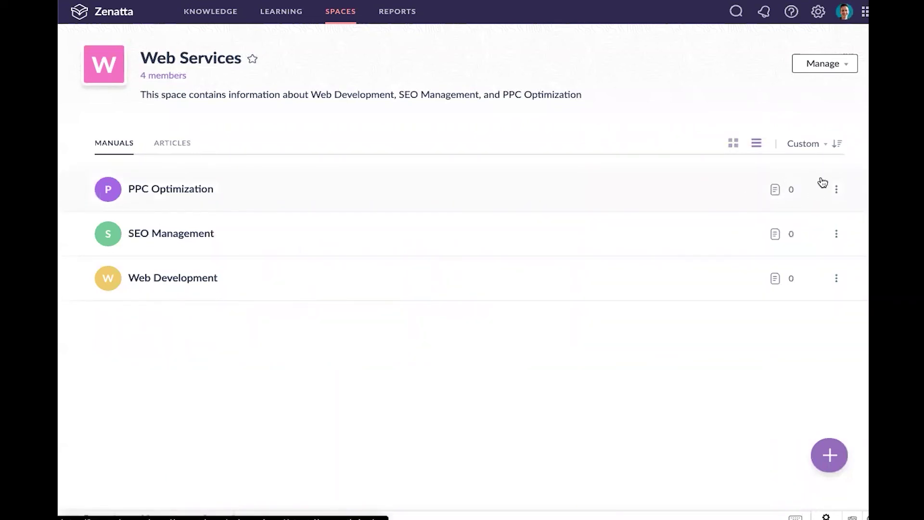
left_click(836, 192)
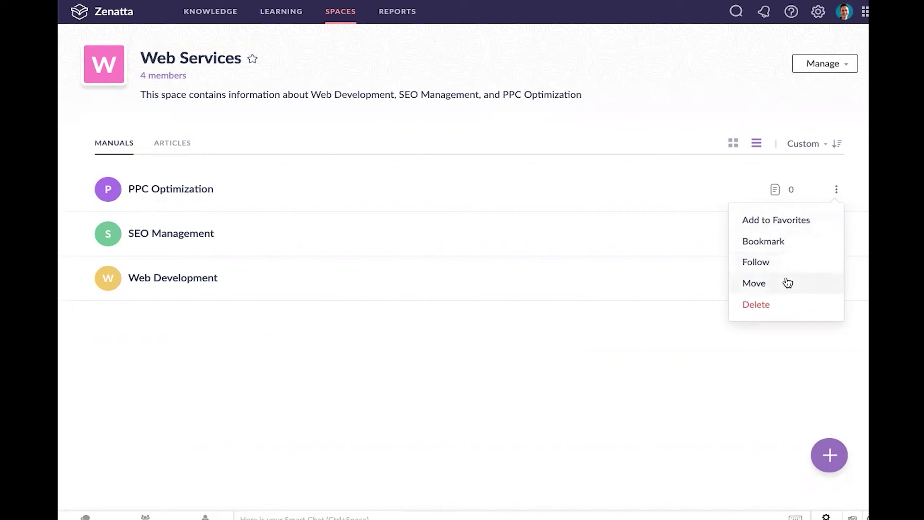
Sort the manuals alphabetically in reverse order, putting Web Development first.
left_click(810, 126)
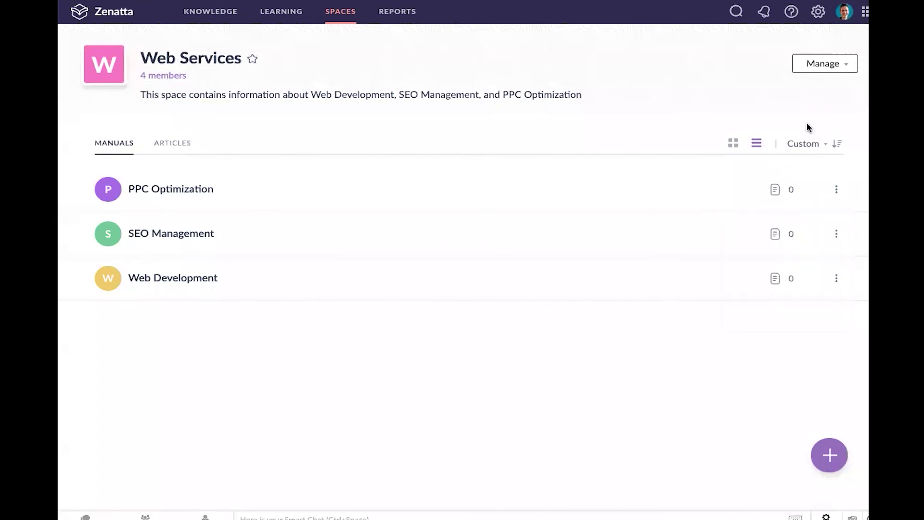
left_click(820, 145)
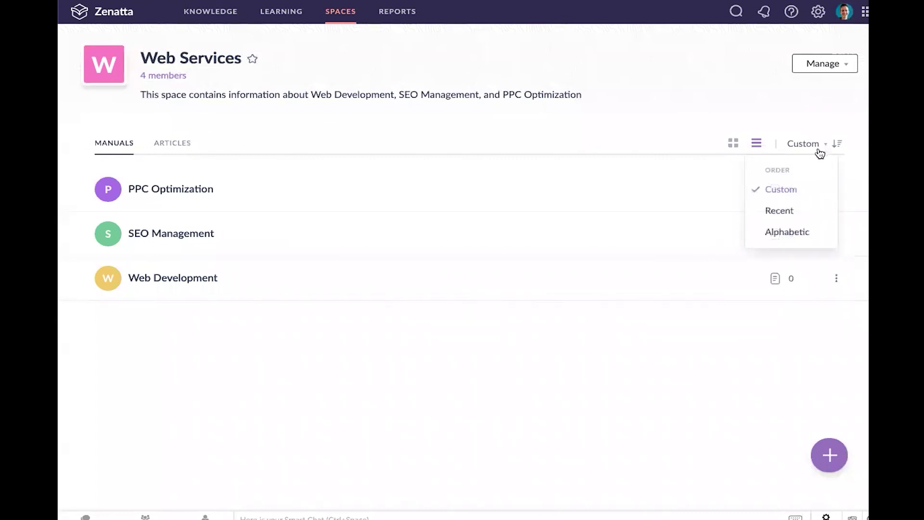
left_click(790, 212)
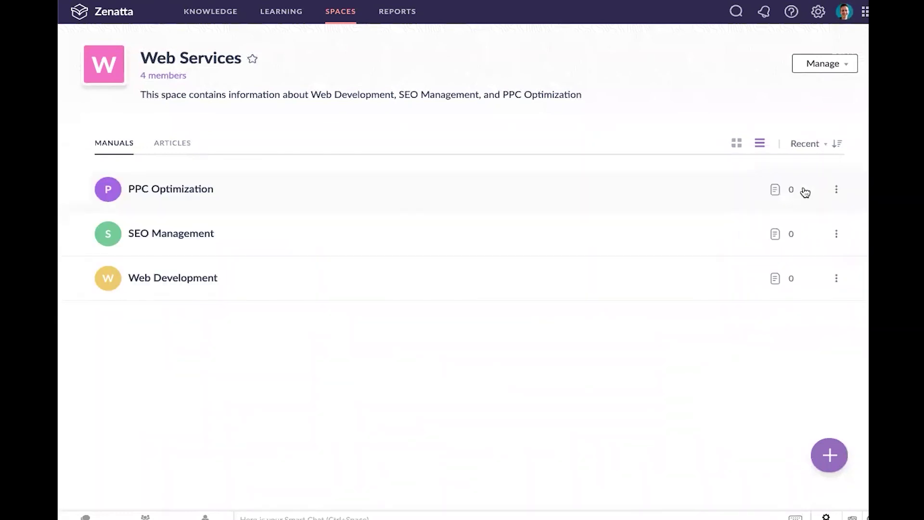
left_click(808, 145)
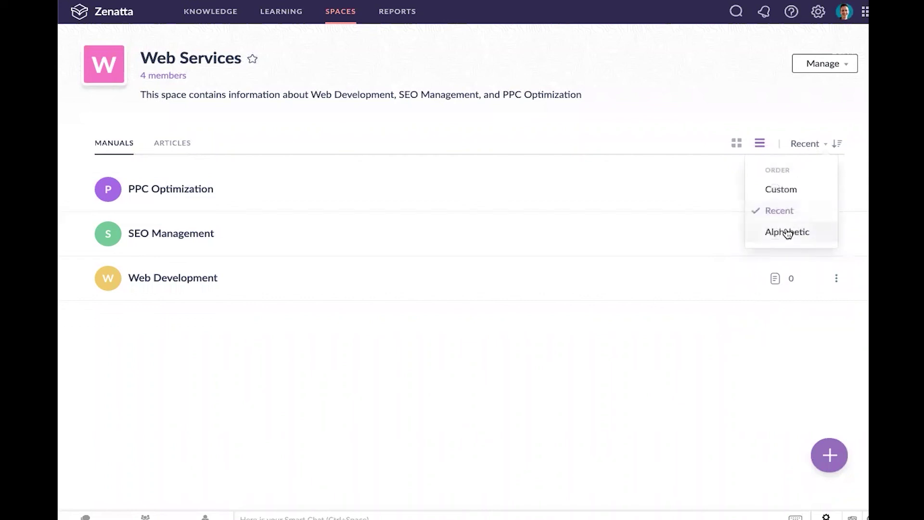
left_click(789, 231)
left_click(837, 145)
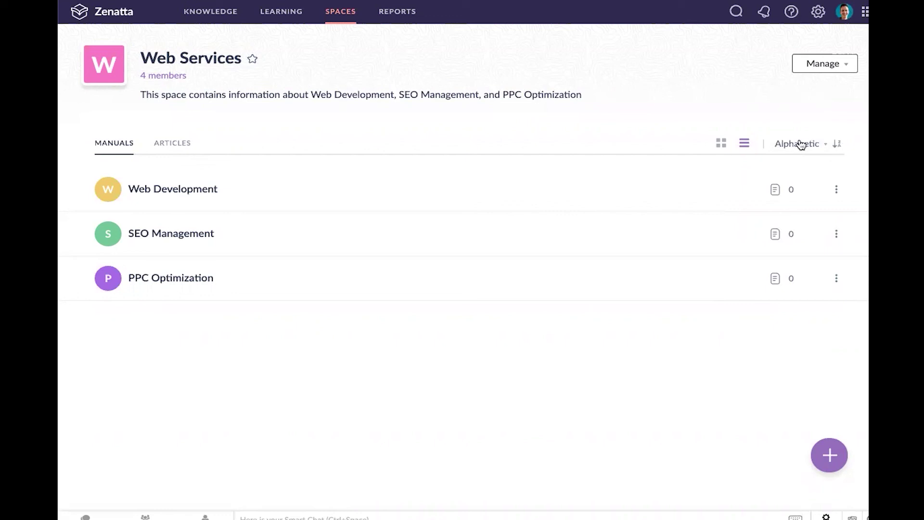
Check the Manual Reorder panel without changes and switch the manuals back to Grid View.
left_click(825, 70)
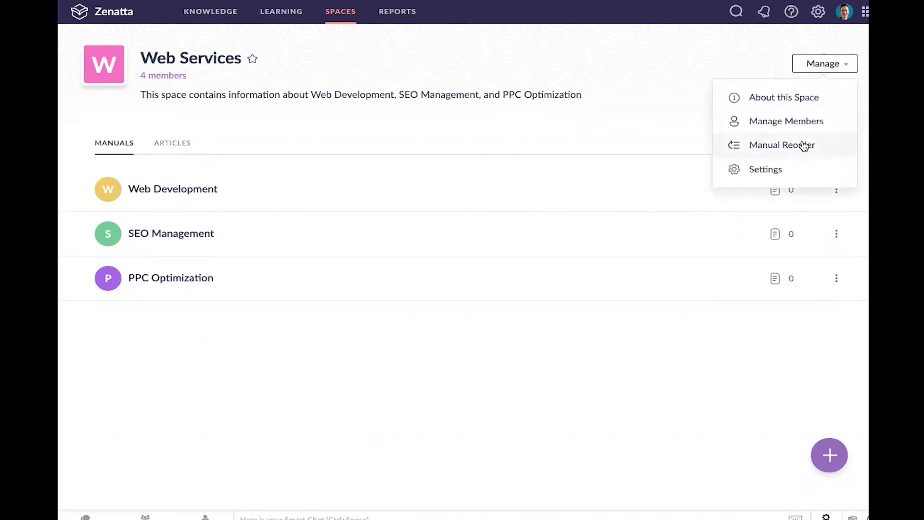
left_click(803, 144)
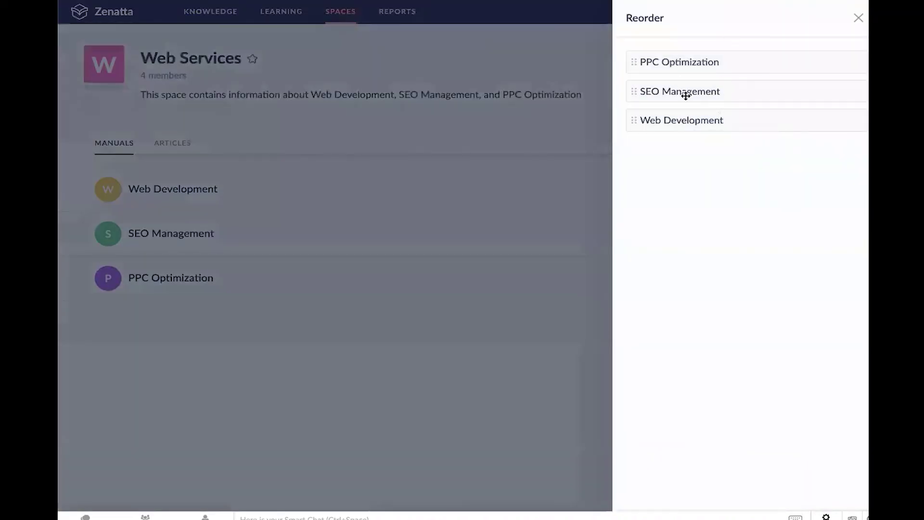
left_click(856, 17)
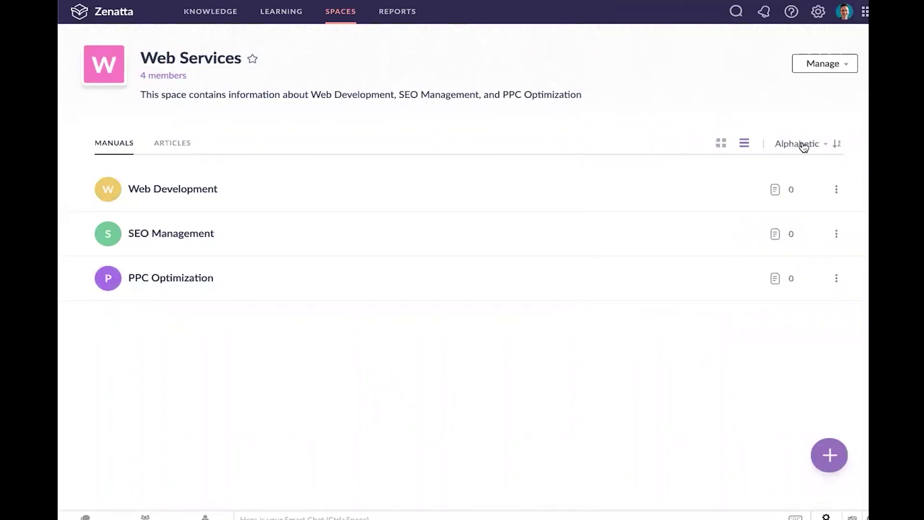
left_click(720, 144)
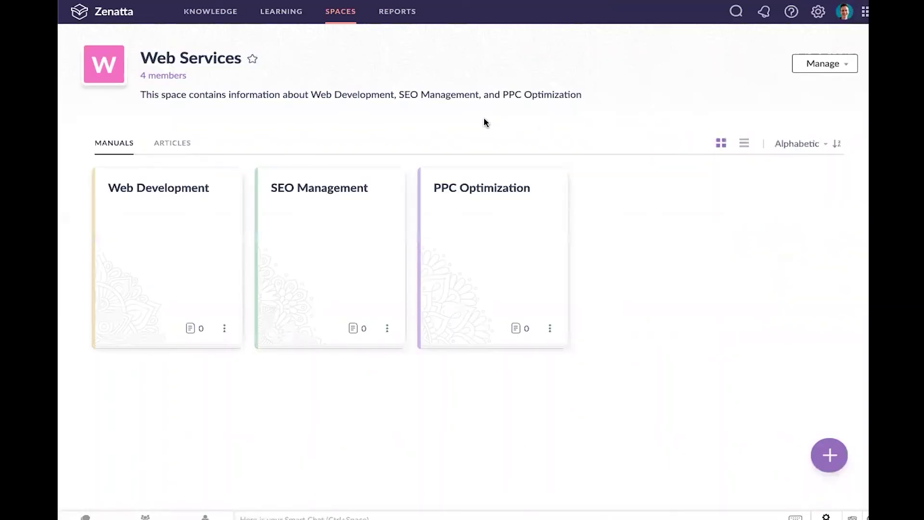